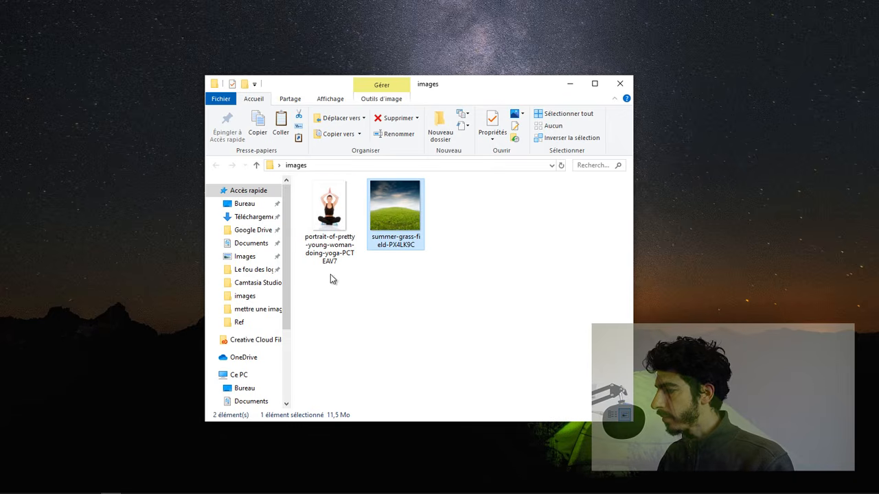
# Step: Import the yoga portrait image as a new layer above the grass field image in GIMP
pyautogui.moveTo(328, 205); pyautogui.dragTo(454, 262)
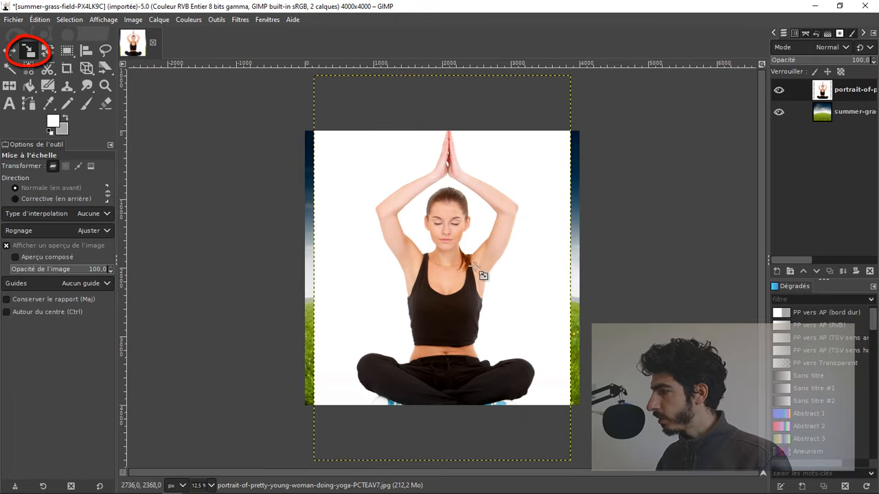
pyautogui.click(492, 208)
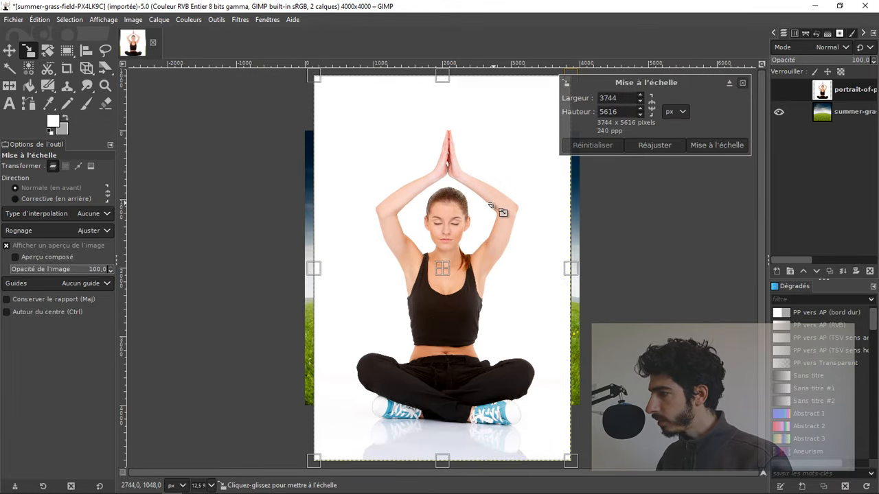
pyautogui.click(651, 111)
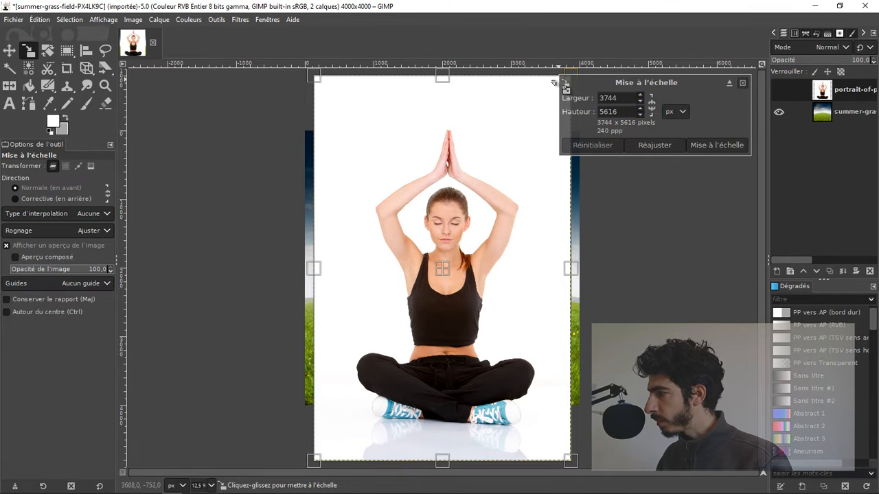
pyautogui.moveTo(554, 85); pyautogui.dragTo(429, 144)
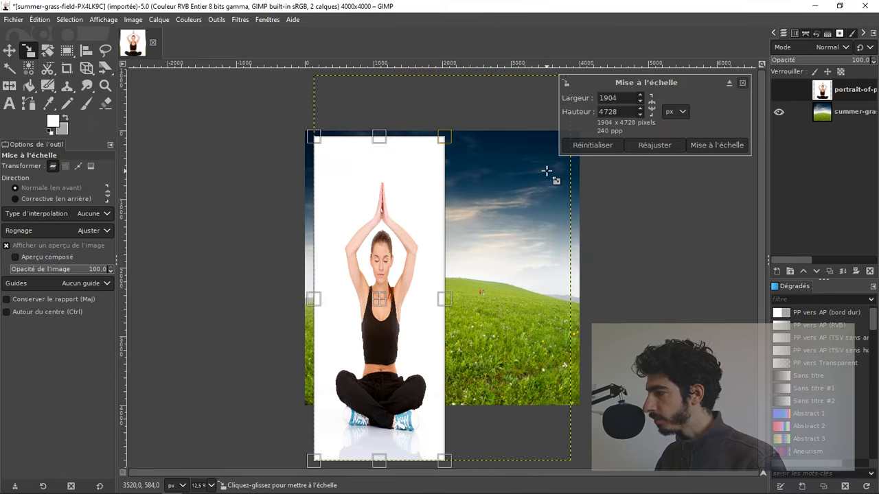
pyautogui.press('Return')
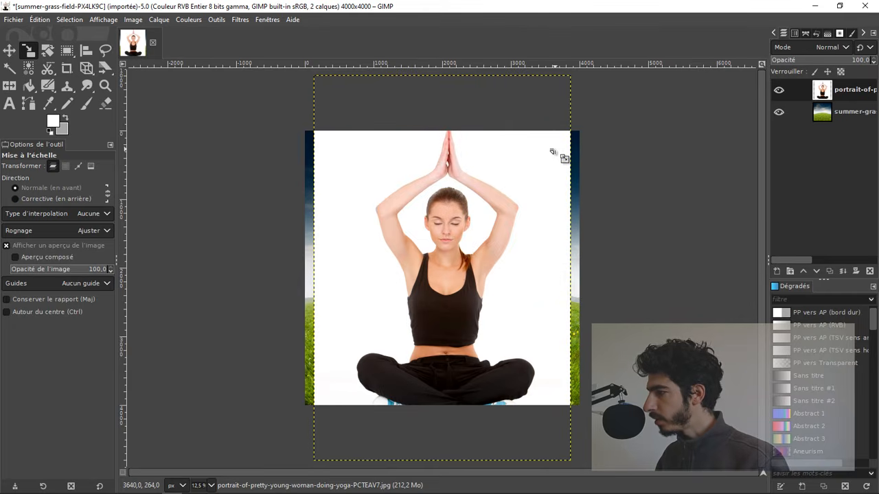
# Step: Scale the portrait layer to 3047 × 4571 px with its proportions locked, centre it over the grass field and apply the scaling
pyautogui.click(557, 153)
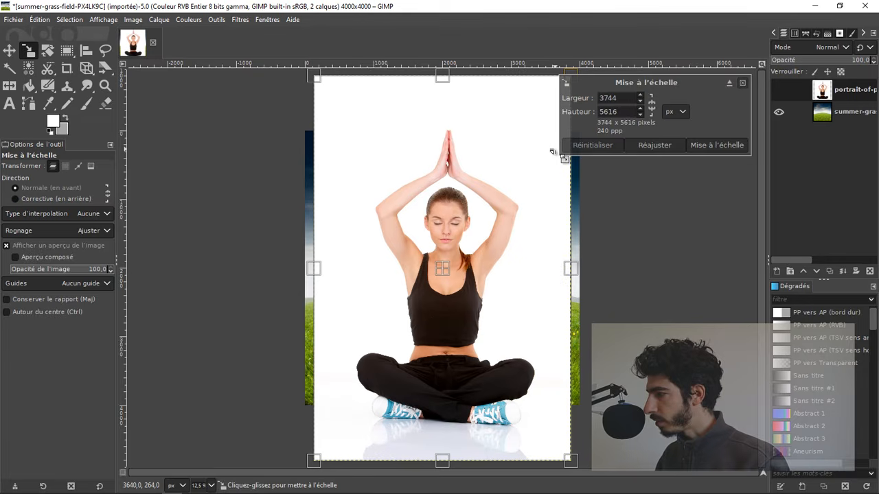
pyautogui.click(651, 105)
pyautogui.moveTo(526, 98); pyautogui.dragTo(515, 178)
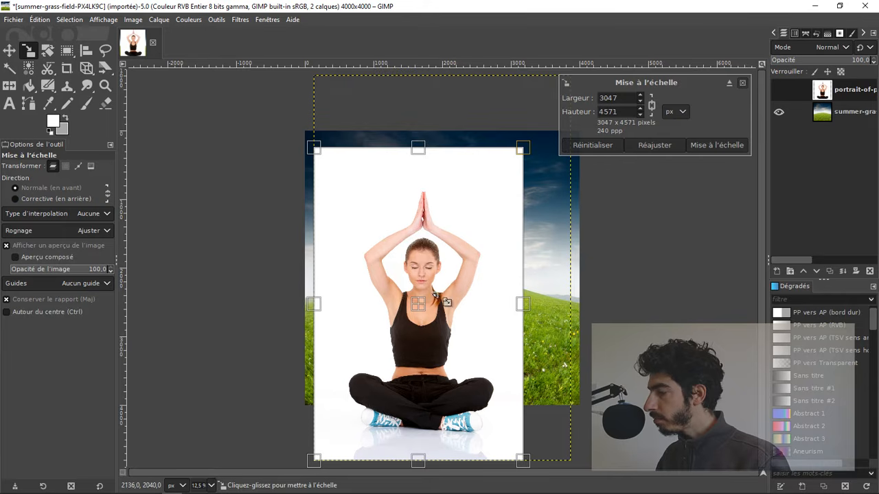
pyautogui.moveTo(429, 314); pyautogui.dragTo(450, 293)
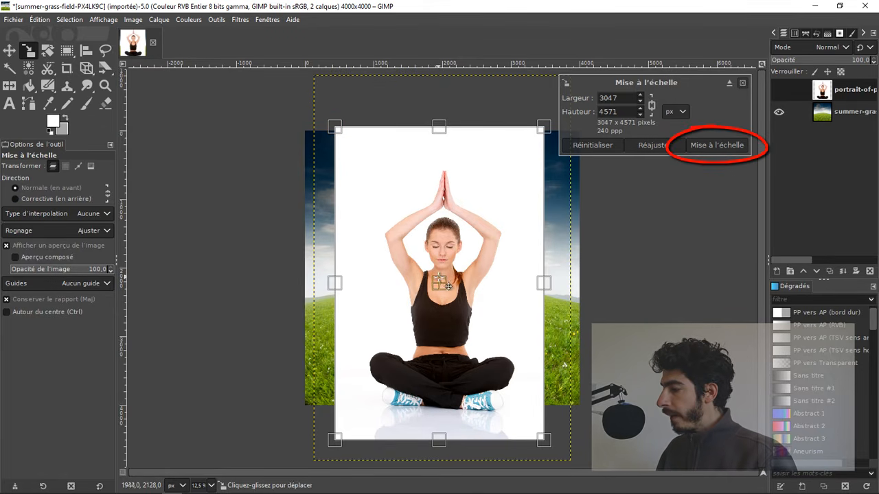
pyautogui.click(714, 144)
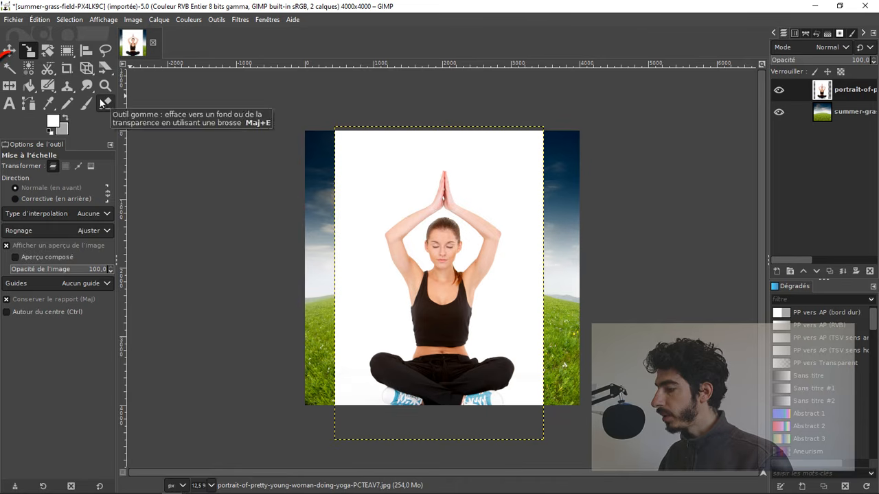
# Step: Select the portrait's white background with the contiguous selection tool, lowering the threshold until the woman's arms are excluded
pyautogui.click(11, 69)
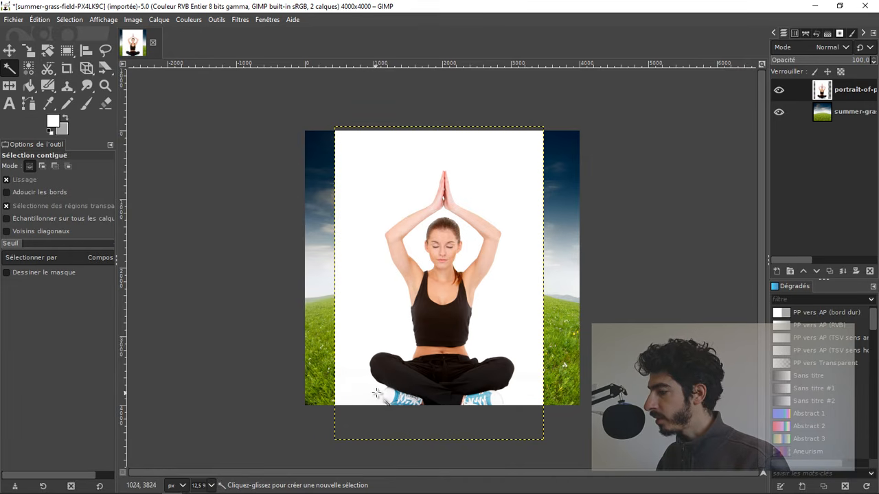
pyautogui.scroll(3, 377, 402)
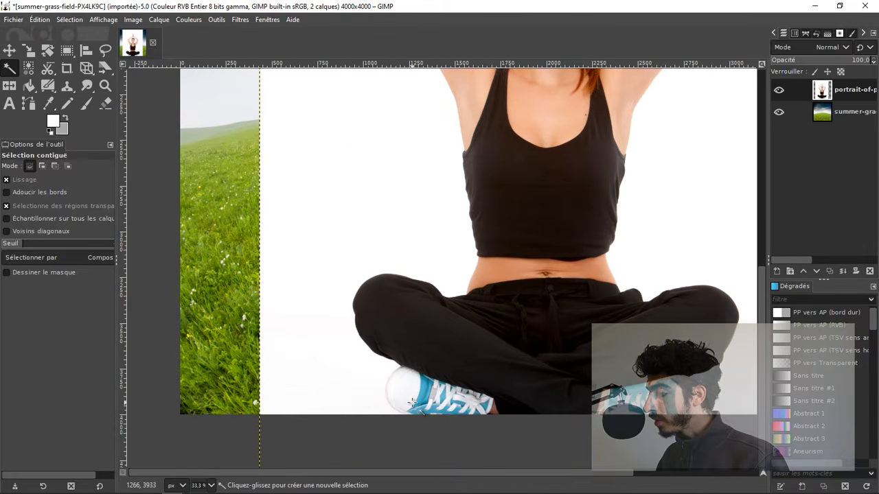
pyautogui.scroll(1, 411, 402)
pyautogui.scroll(1, 393, 401)
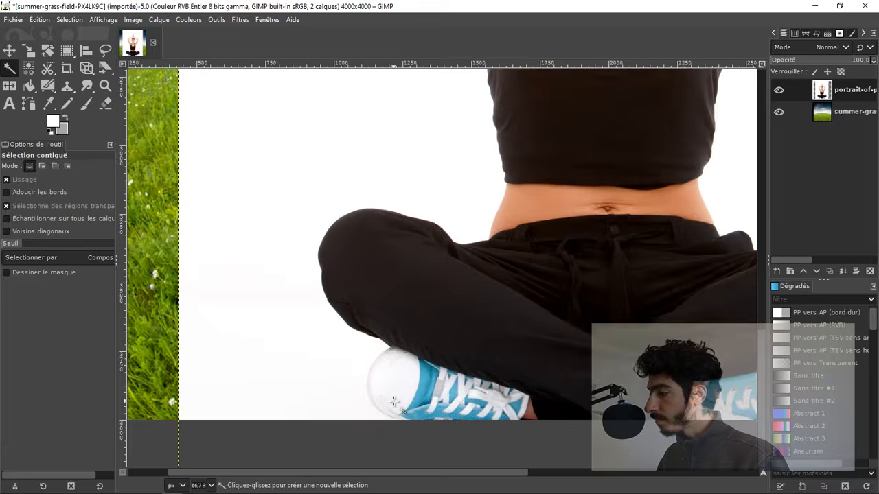
pyautogui.scroll(-4, 394, 401)
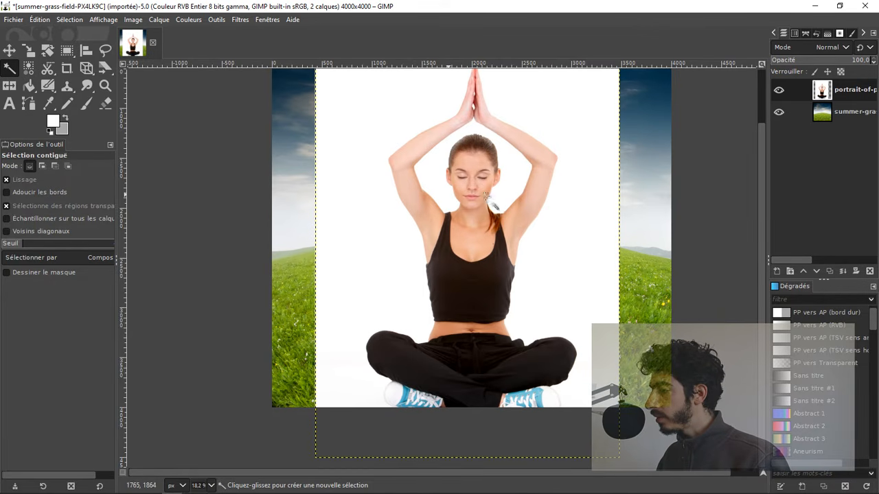
pyautogui.scroll(-1, 604, 198)
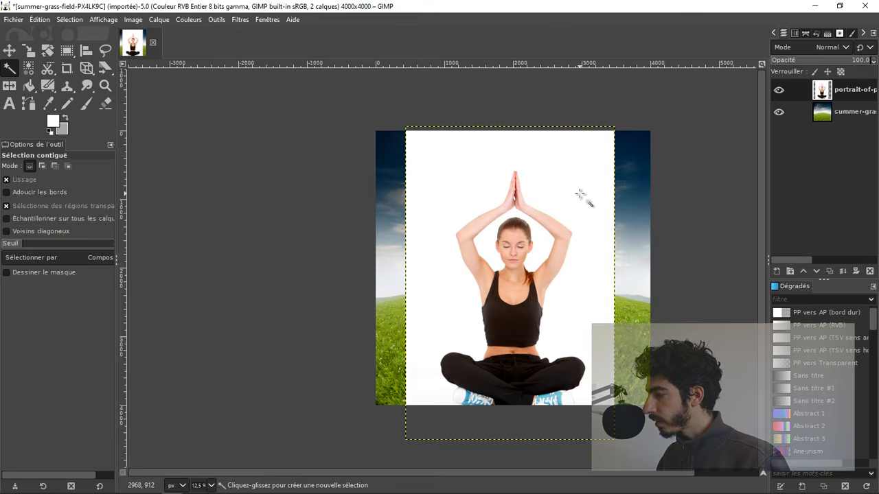
pyautogui.click(580, 194)
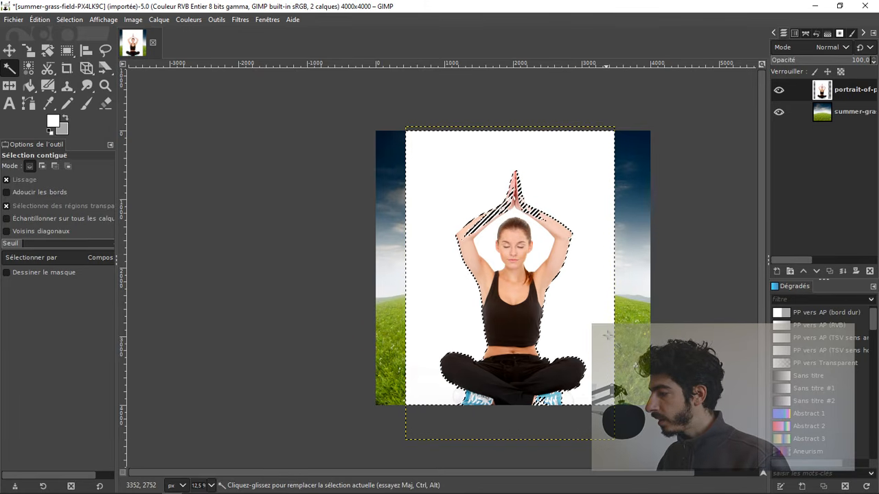
pyautogui.keyDown('ctrl'); pyautogui.scroll(1, 508, 204); pyautogui.keyUp('ctrl')
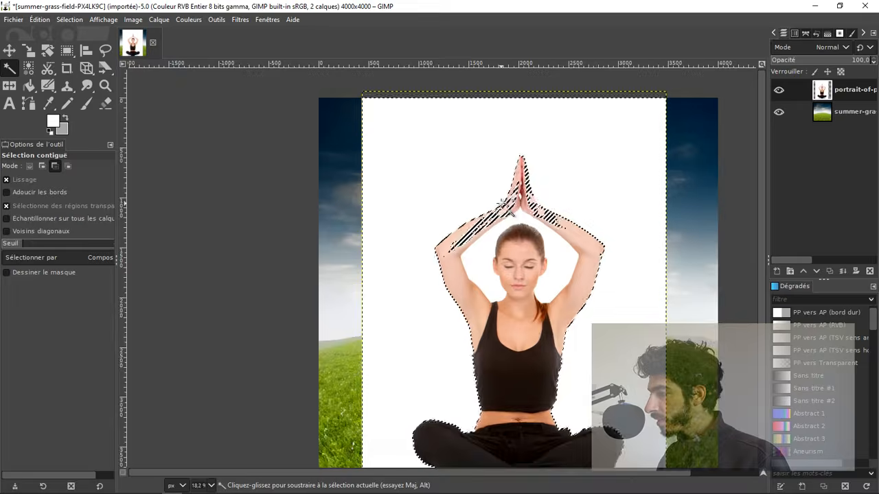
pyautogui.keyDown('ctrl'); pyautogui.scroll(3, 508, 204); pyautogui.keyUp('ctrl')
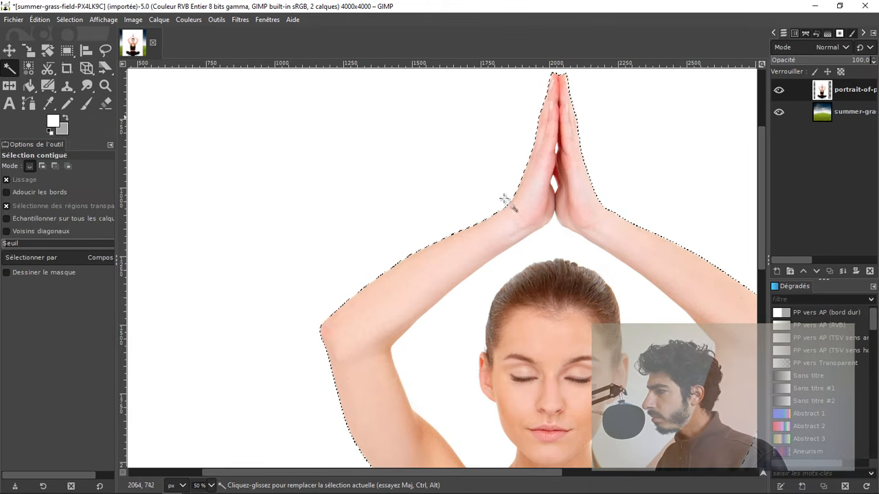
# Step: Add the stray unselected patches beside the toe of the shoe on the image's left to the selection with the free select tool
pyautogui.scroll(-15, 369, 358)
pyautogui.scroll(-3, 377, 343)
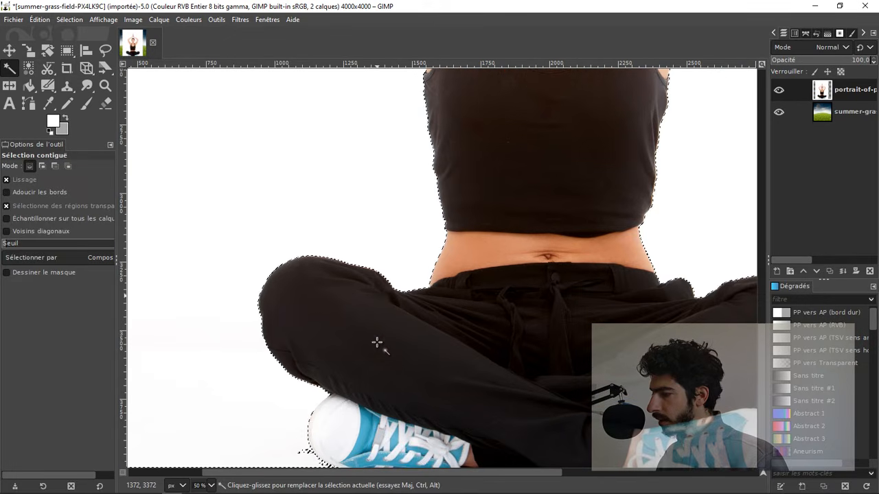
pyautogui.keyDown('ctrl'); pyautogui.scroll(-1, 591, 422); pyautogui.keyUp('ctrl')
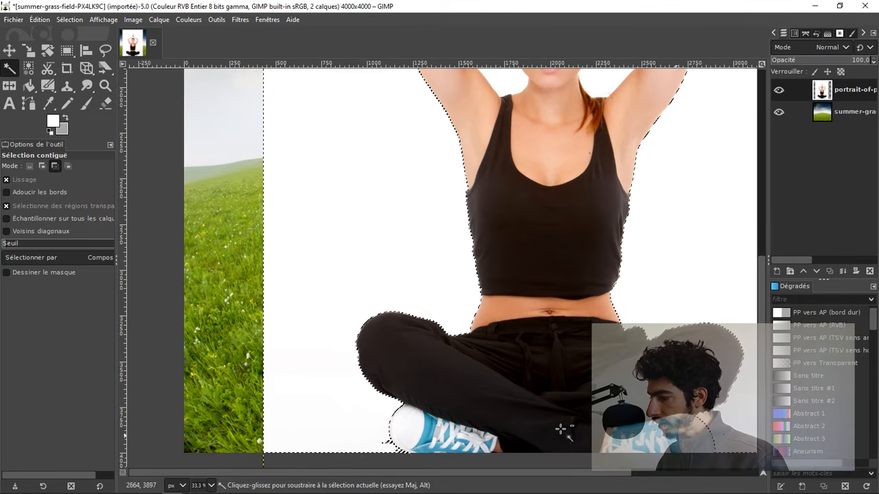
pyautogui.keyDown('ctrl'); pyautogui.scroll(3, 390, 446); pyautogui.keyUp('ctrl')
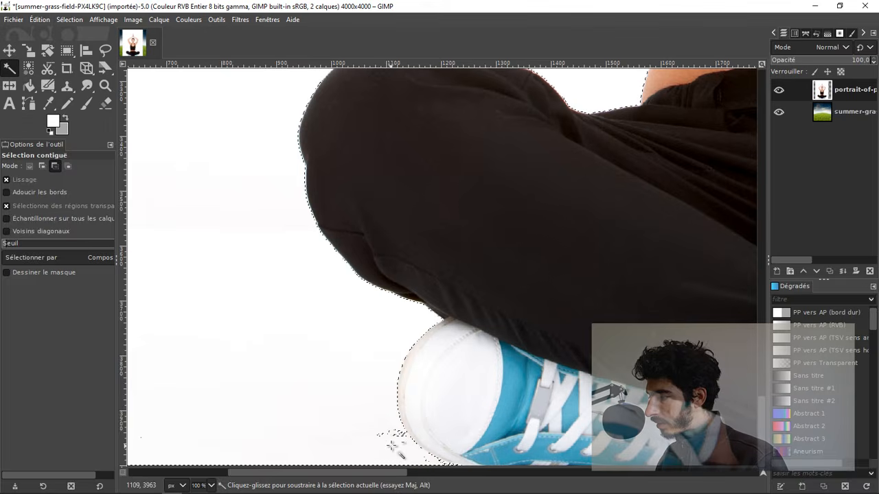
pyautogui.keyDown('ctrl'); pyautogui.scroll(2, 391, 445); pyautogui.keyUp('ctrl')
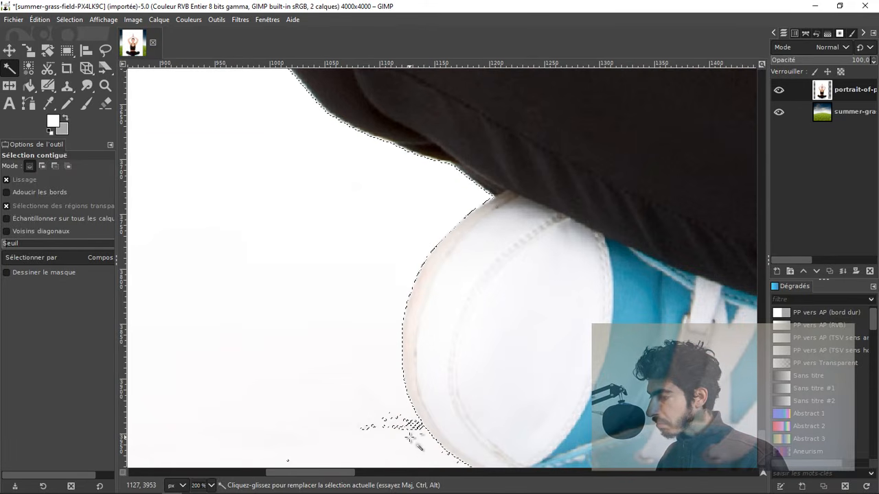
pyautogui.keyDown('ctrl'); pyautogui.scroll(-2, 410, 438); pyautogui.keyUp('ctrl')
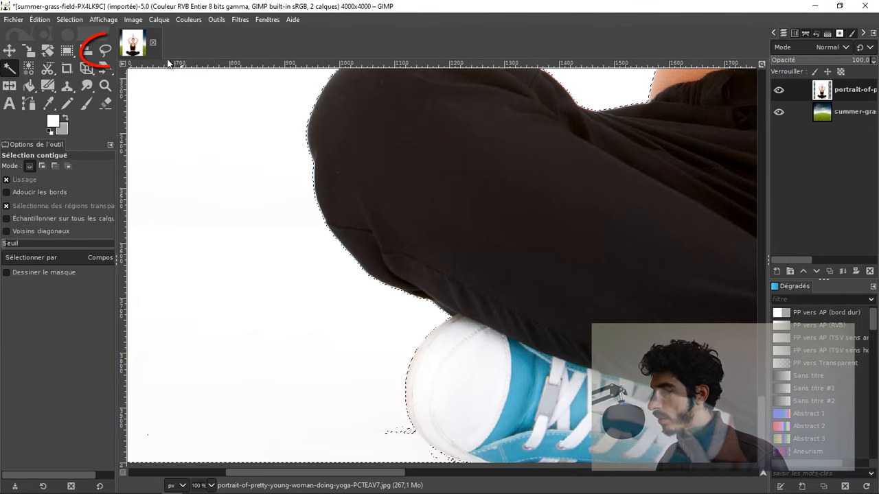
pyautogui.click(105, 50)
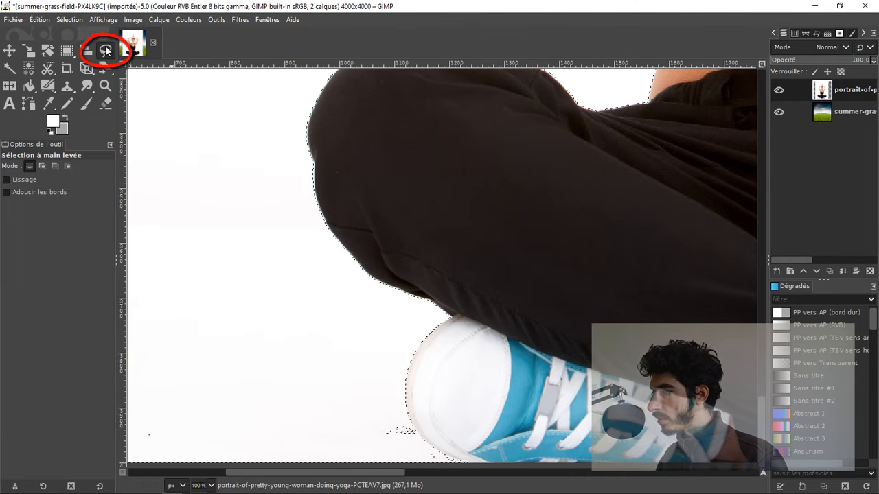
pyautogui.click(42, 166)
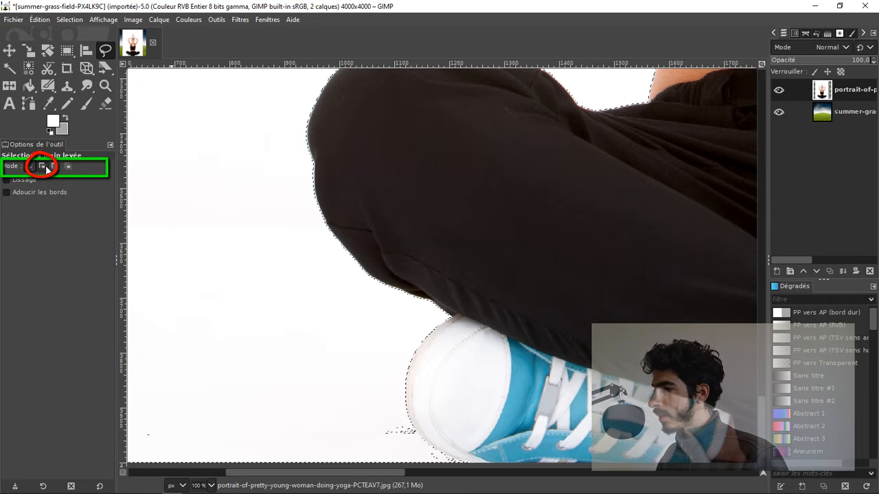
pyautogui.click(46, 169)
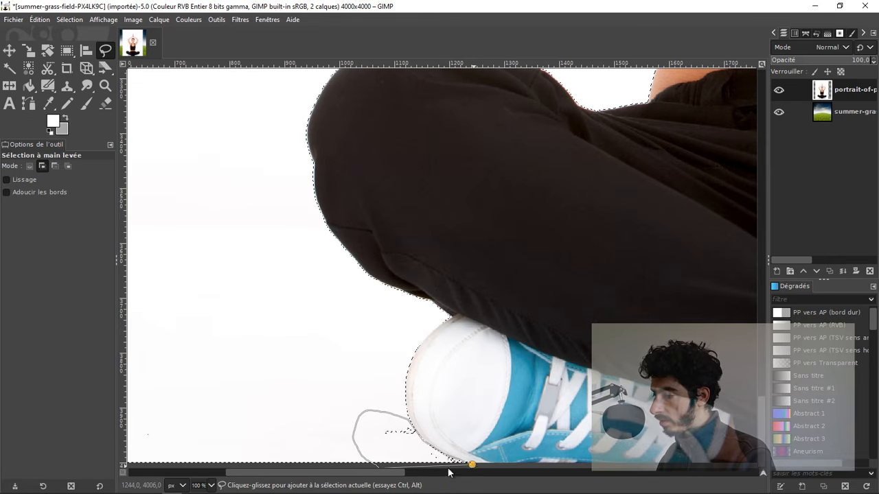
pyautogui.press('Return')
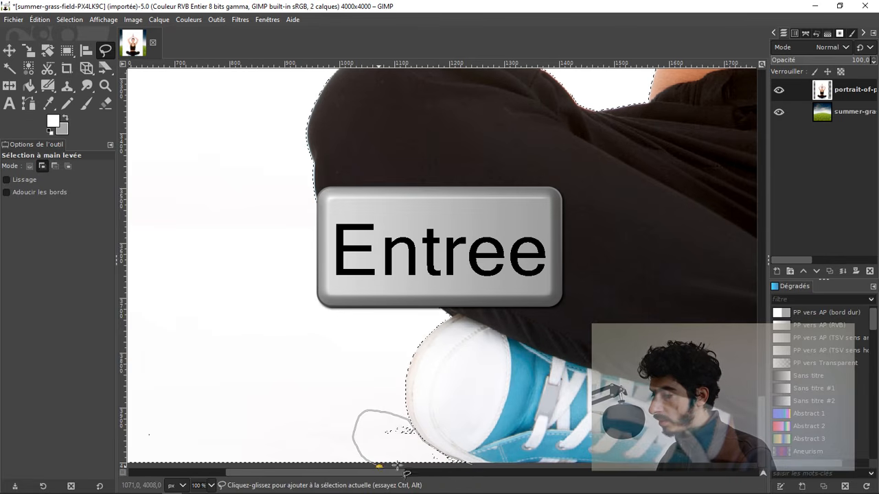
pyautogui.moveTo(398, 467); pyautogui.dragTo(469, 465)
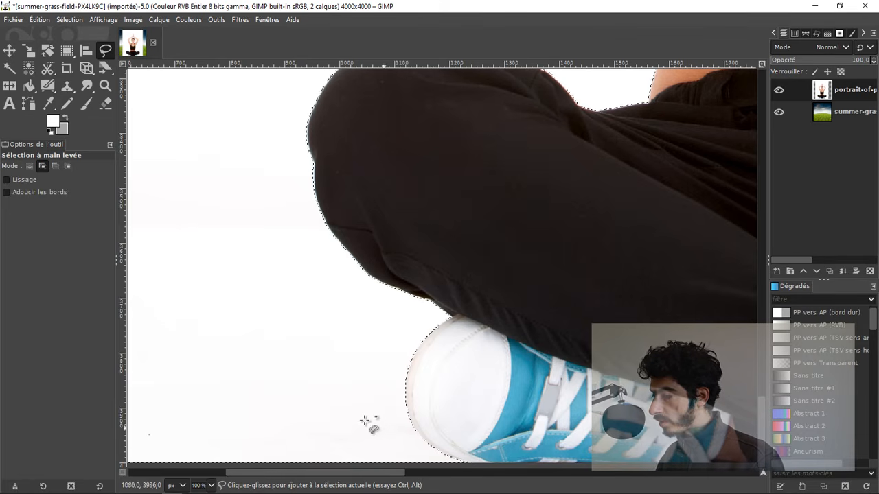
# Step: Add the leftover unselected patches beside the toe of the shoe on the image's right to the selection with the free select tool
pyautogui.scroll(-2, 386, 414)
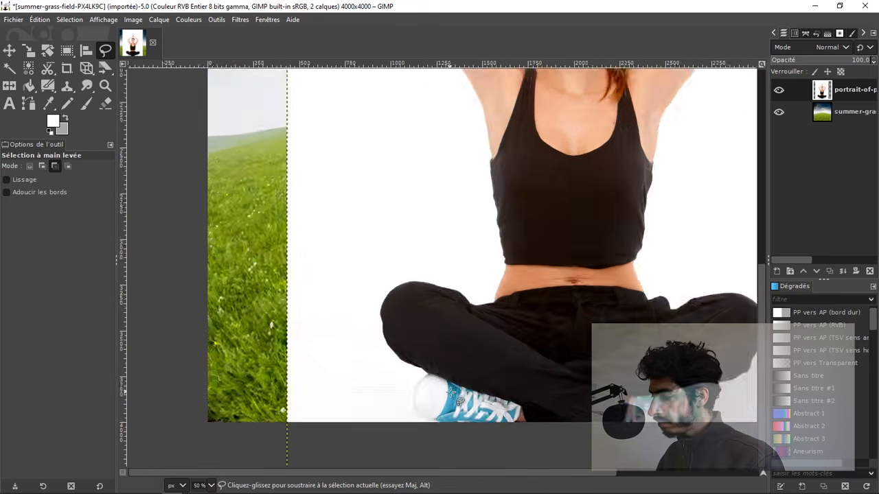
pyautogui.scroll(-1, 451, 392)
pyautogui.scroll(1, 726, 376)
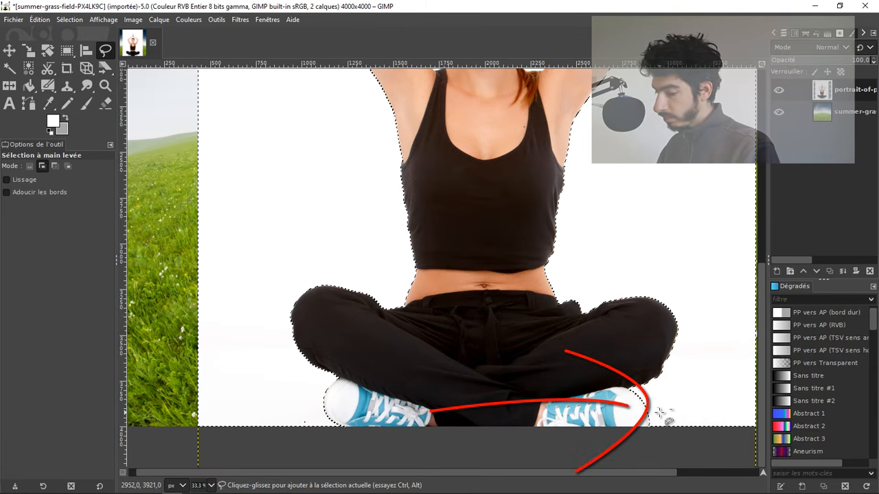
pyautogui.scroll(1, 661, 414)
pyautogui.scroll(2, 661, 413)
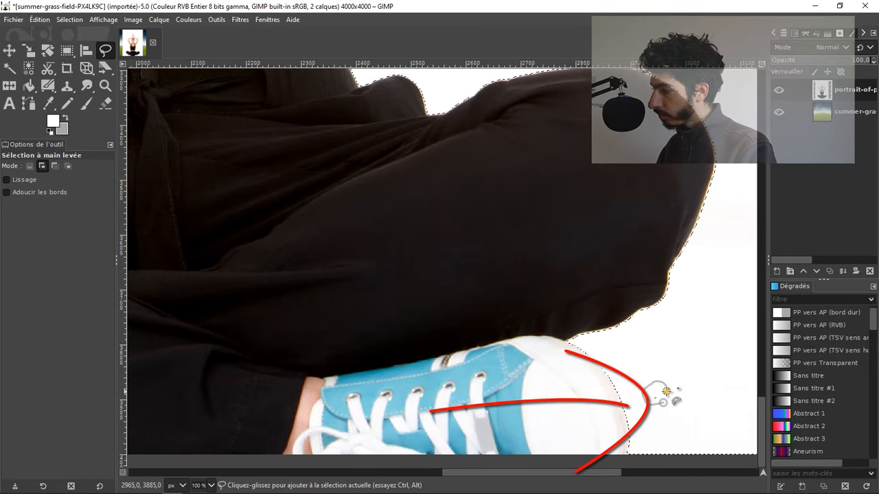
pyautogui.scroll(-5, 687, 381)
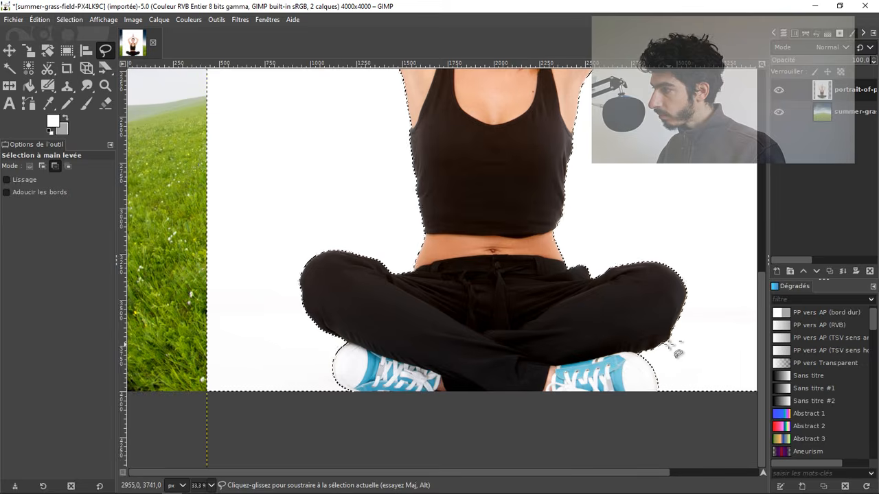
# Step: Add an alpha channel to the portrait layer and delete its selected white background
pyautogui.scroll(2, 608, 140)
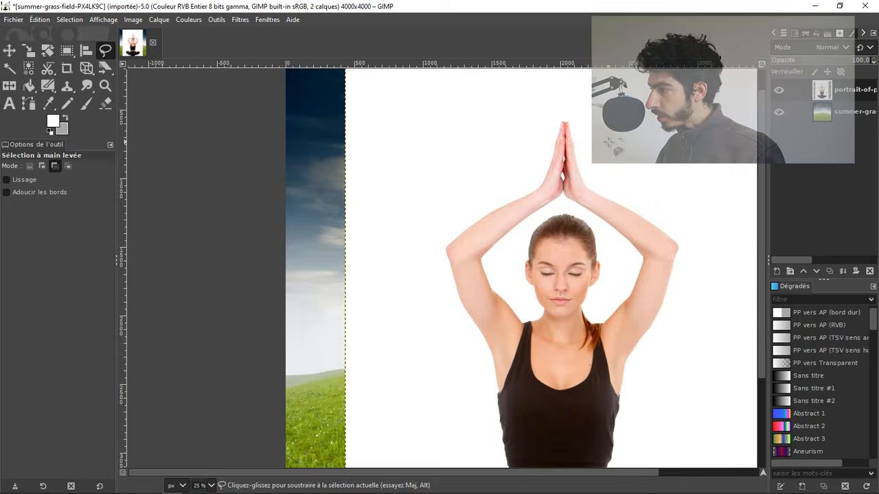
pyautogui.scroll(-3, 578, 147)
pyautogui.hscroll(-2, 577, 151)
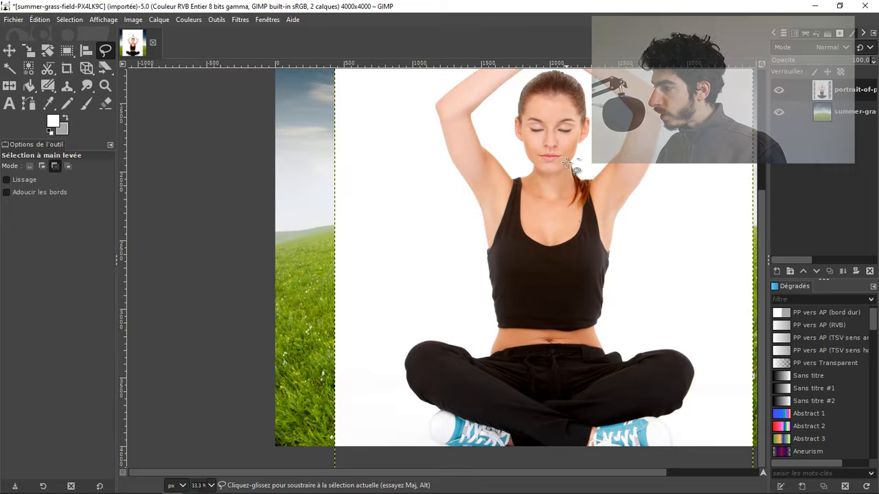
pyautogui.scroll(-1, 567, 163)
pyautogui.scroll(1, 588, 155)
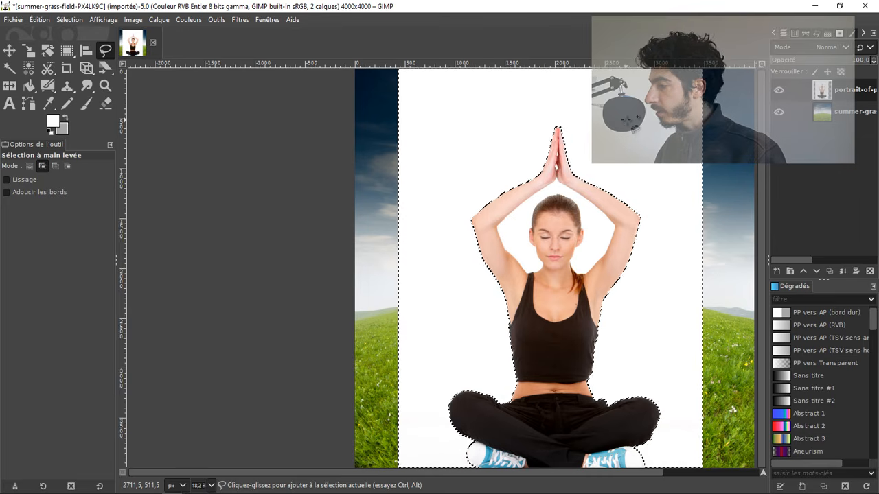
pyautogui.rightClick(823, 95)
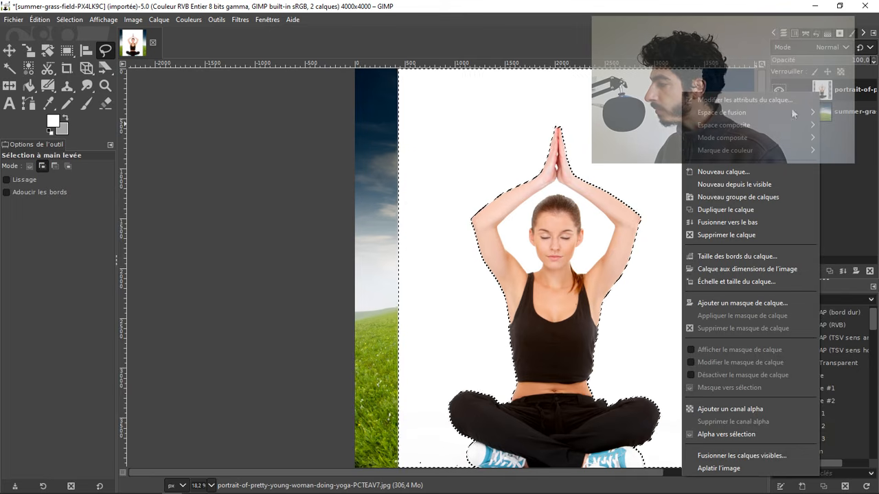
pyautogui.click(721, 409)
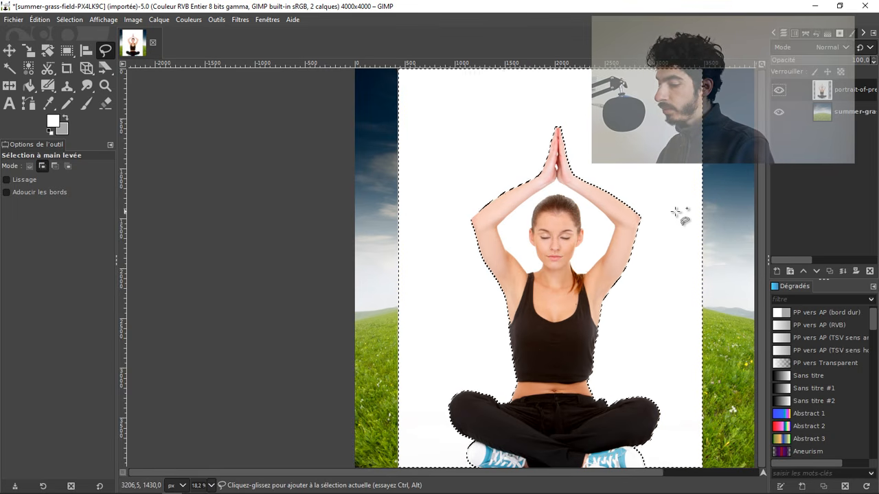
pyautogui.press('Delete')
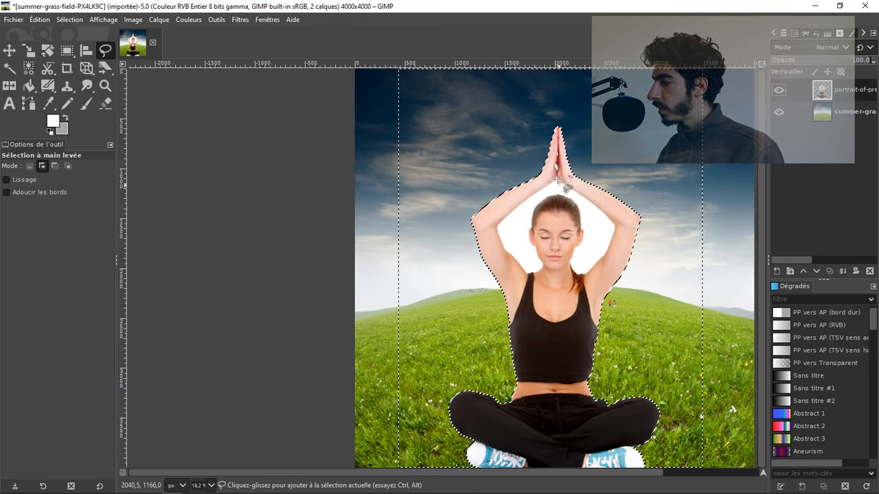
# Step: Select the white areas enclosed between the arms and head and in the small gaps between the hands with contiguous selection, and delete them
pyautogui.scroll(3, 554, 168)
pyautogui.scroll(1, 555, 168)
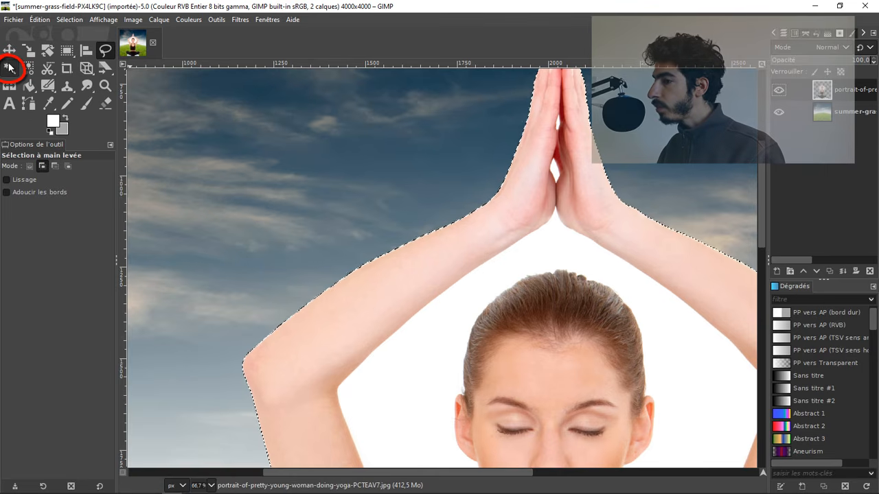
pyautogui.press('u')
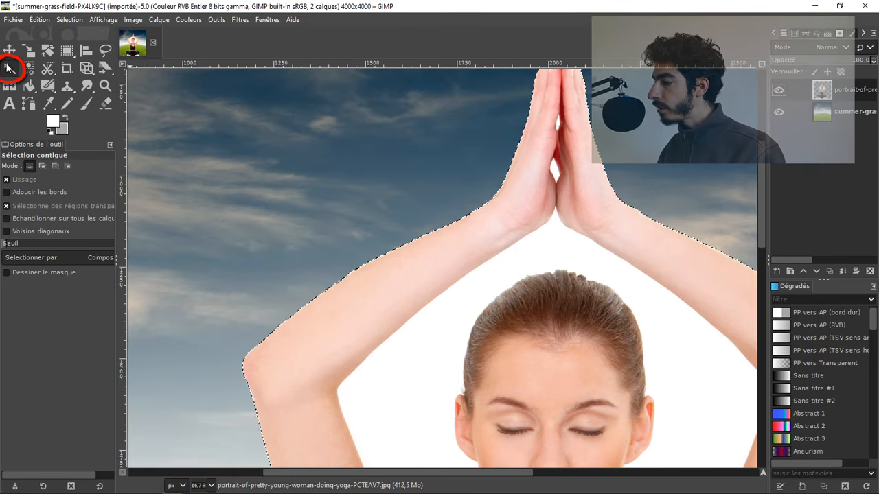
pyautogui.click(559, 251)
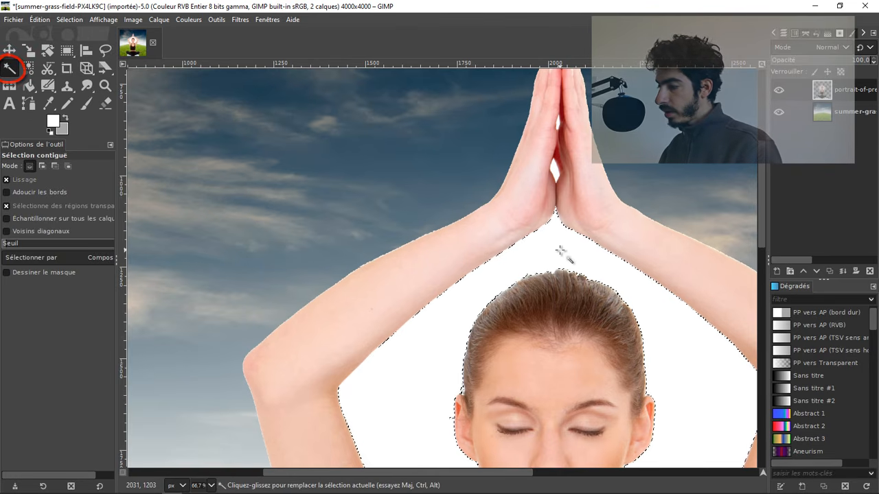
pyautogui.press('Delete')
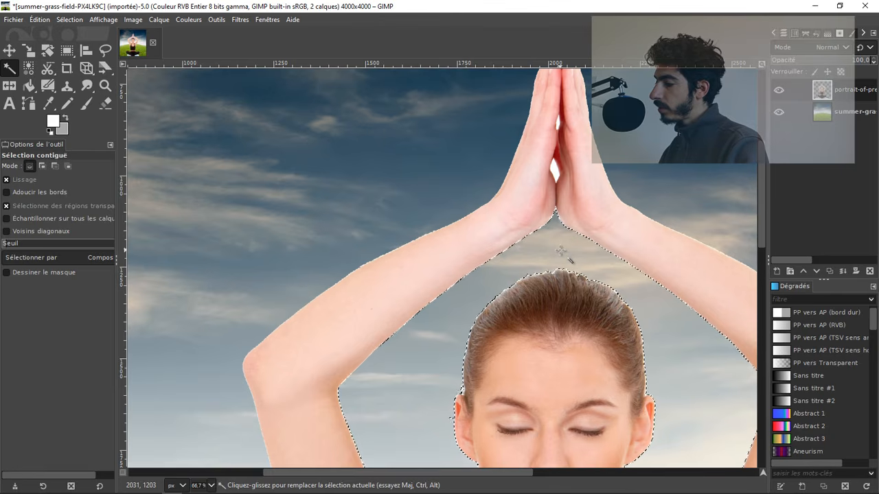
pyautogui.hotkey('ctrl', 'shift', 'a')
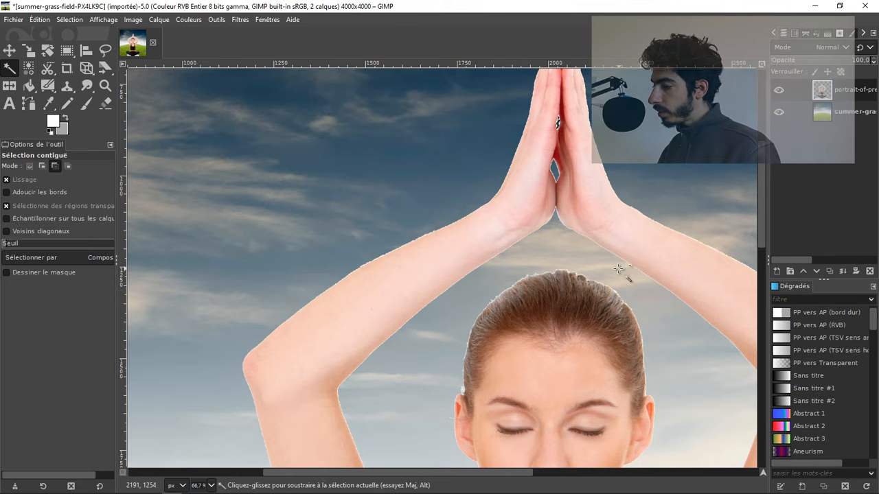
# Step: Examine the whole composite and the cut-out edges around the woman's joined hands
pyautogui.scroll(-2, 618, 267)
pyautogui.scroll(-2, 618, 268)
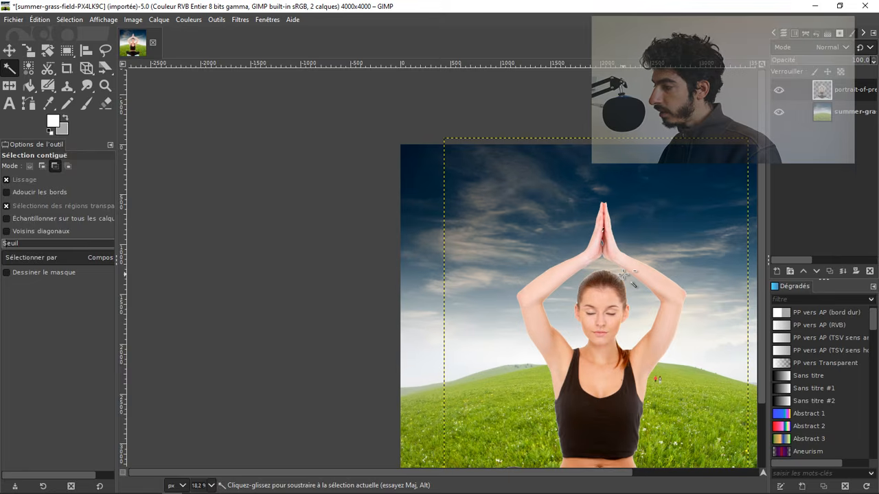
pyautogui.scroll(-1, 622, 274)
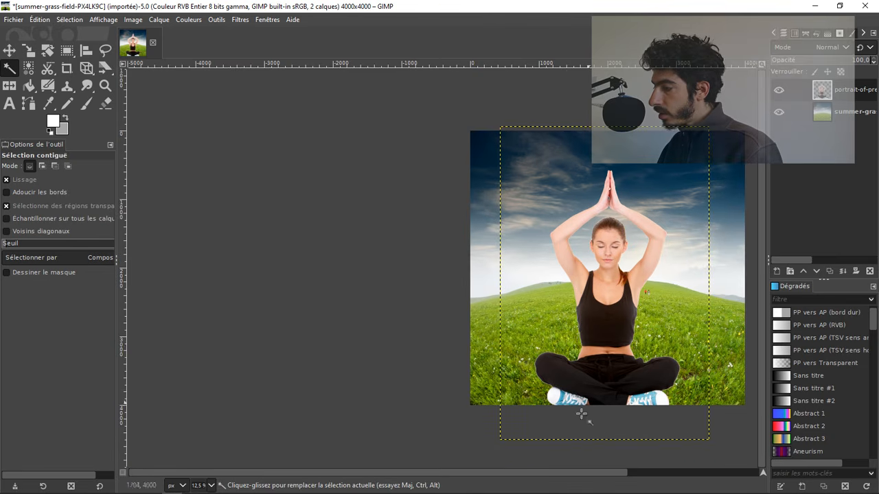
pyautogui.moveTo(582, 473); pyautogui.dragTo(612, 482)
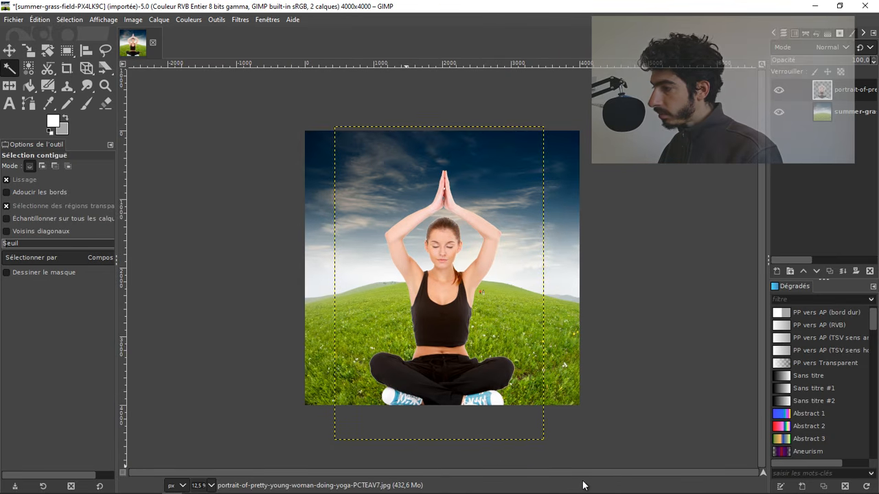
pyautogui.scroll(2, 453, 195)
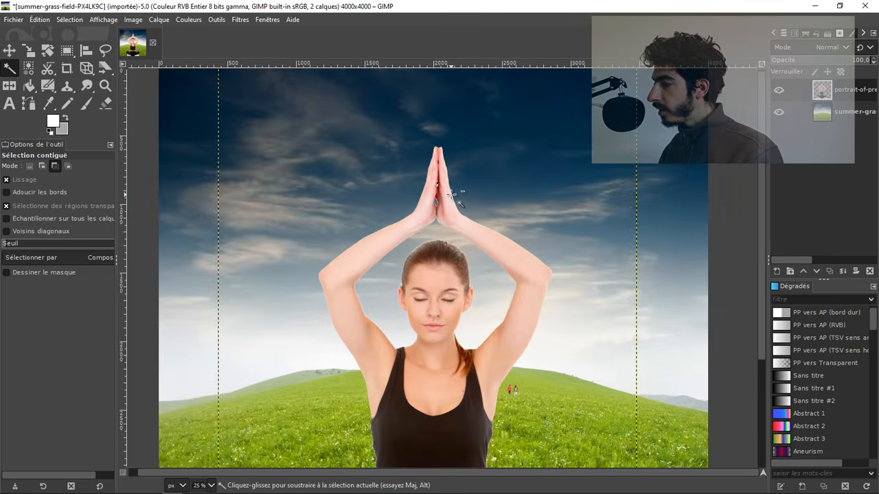
pyautogui.scroll(1, 453, 195)
pyautogui.scroll(2, 427, 171)
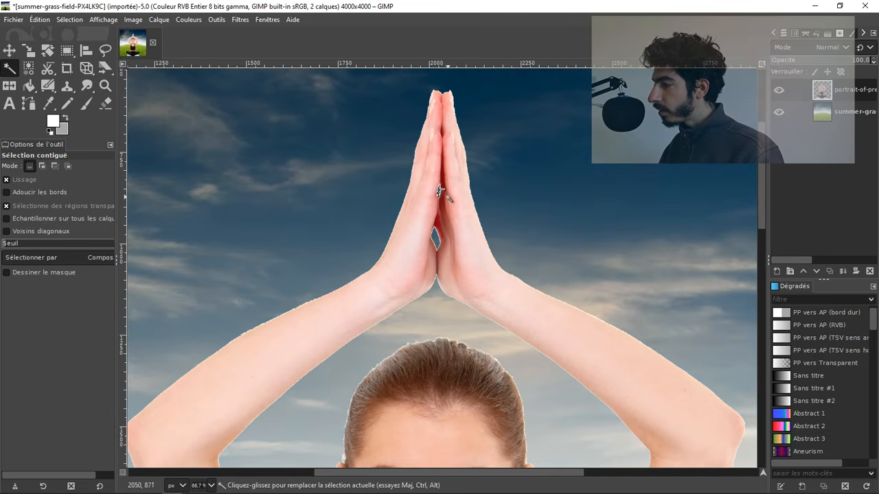
pyautogui.scroll(2, 440, 192)
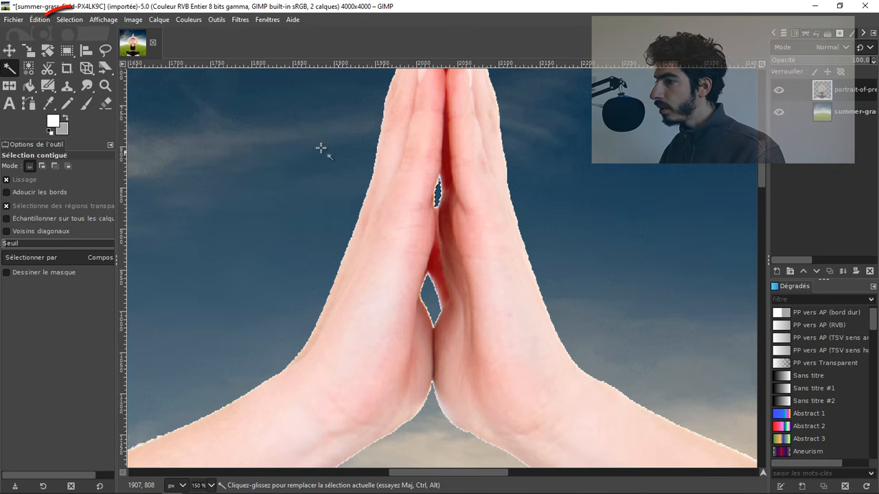
# Step: Clear the remaining selection in the gap between the hands and view the whole composite
pyautogui.click(69, 19)
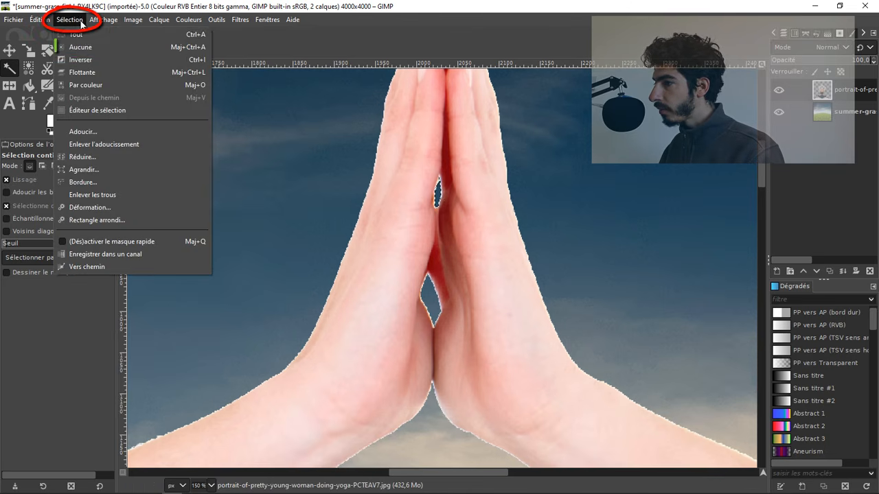
pyautogui.click(75, 47)
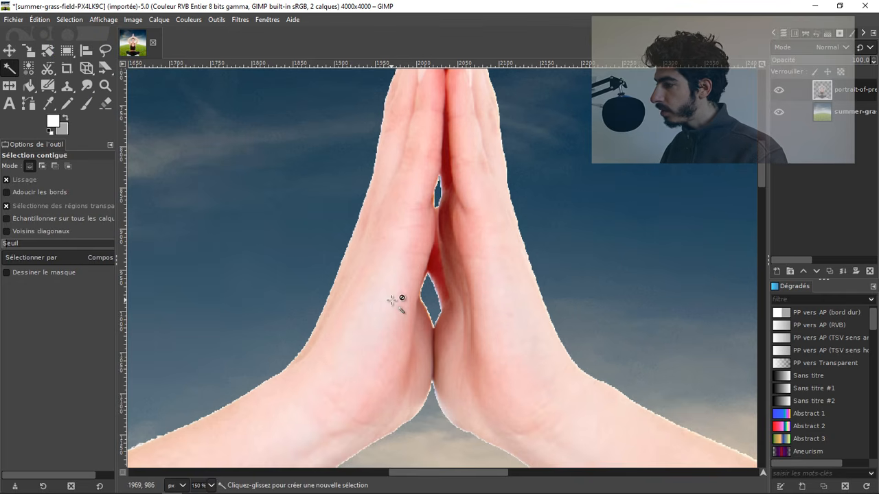
pyautogui.scroll(-6, 391, 300)
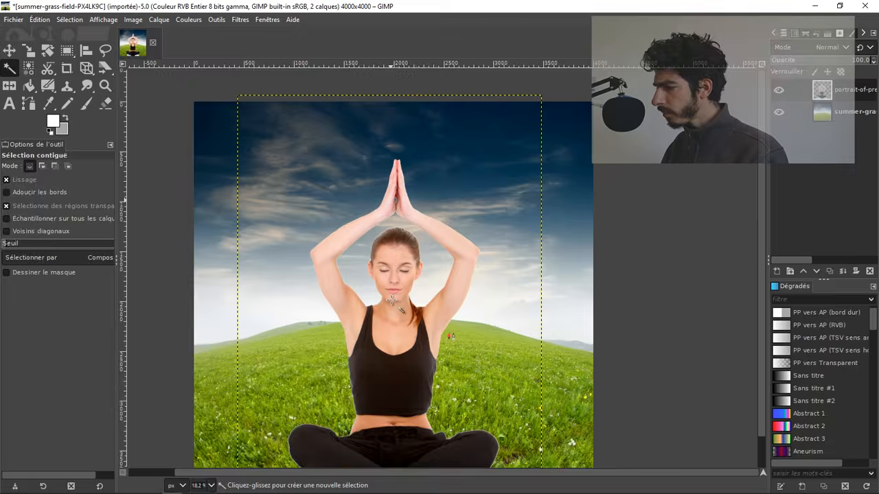
pyautogui.scroll(-2, 392, 300)
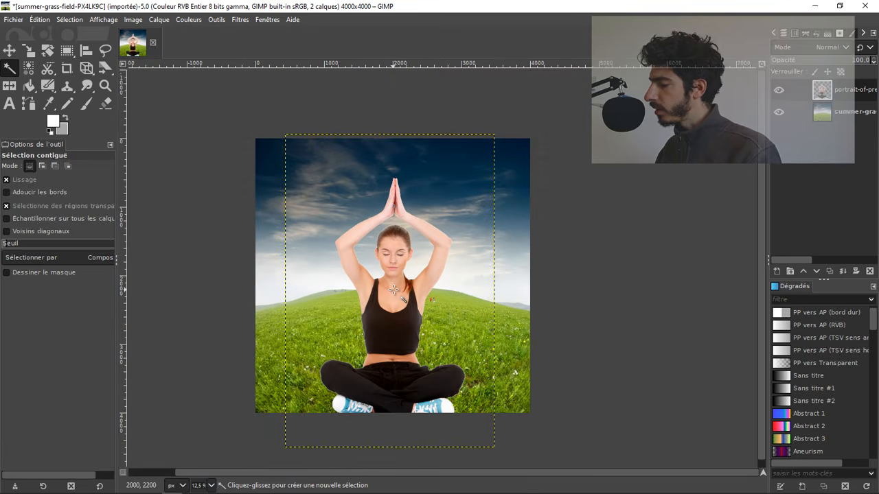